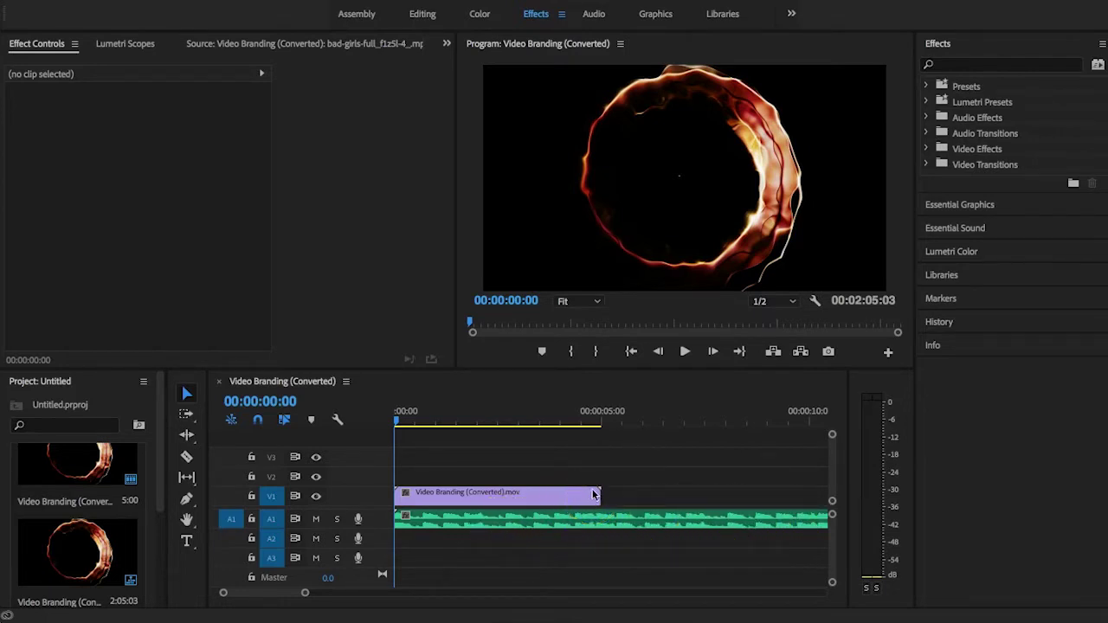
Play the branding sequence in the Program monitor, then stop the preview
click(685, 355)
click(685, 353)
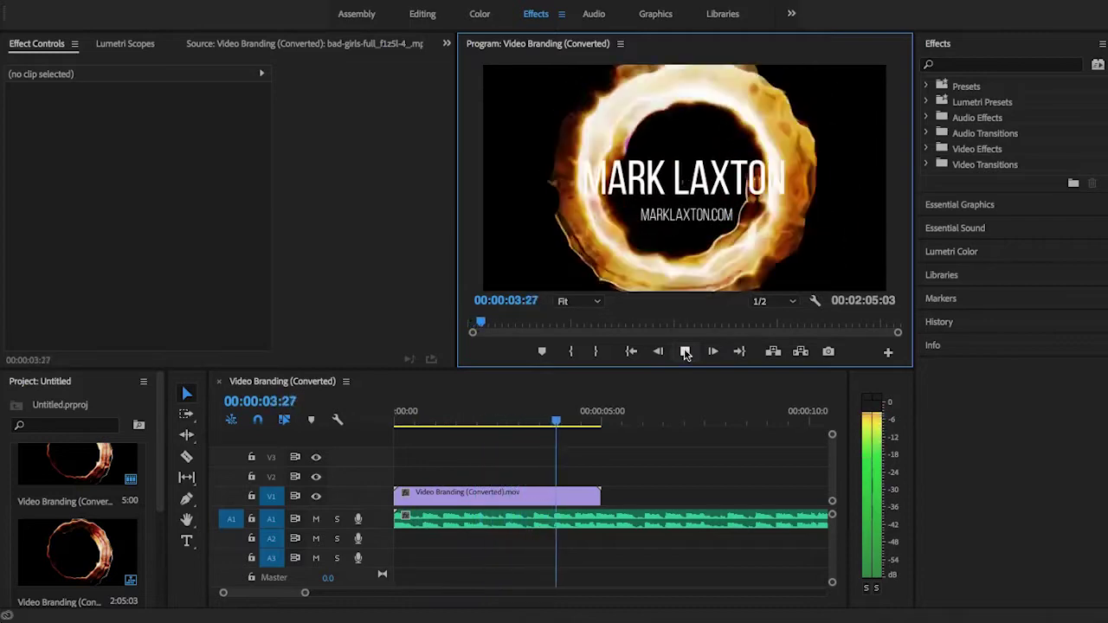
click(685, 353)
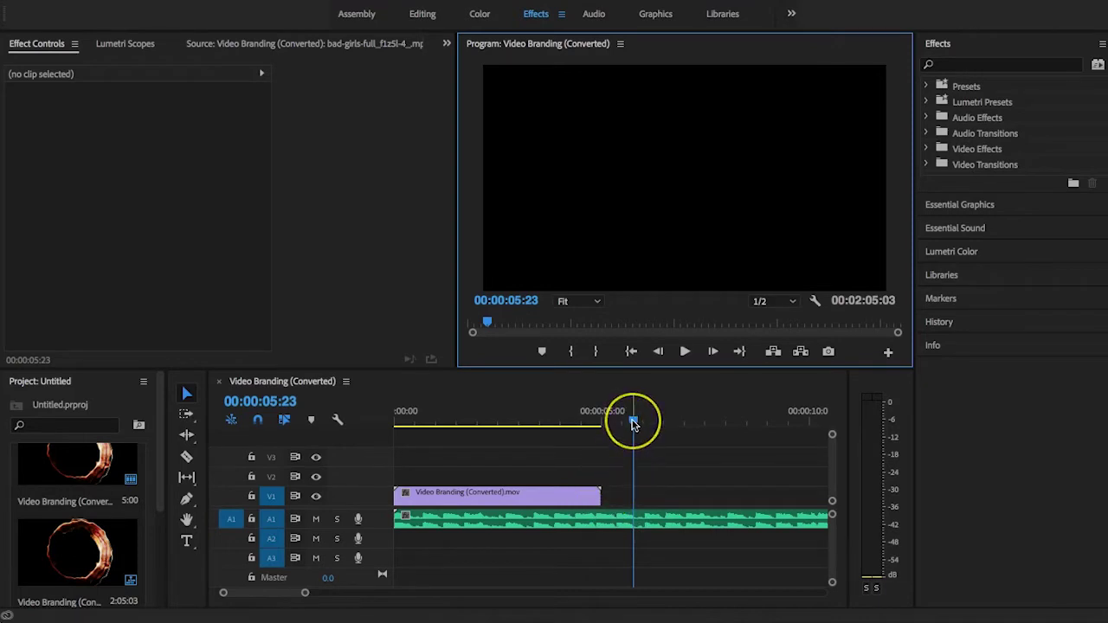
Razor the music track at the video's 5-second end and delete the leftover music
drag(633, 422, 599, 424)
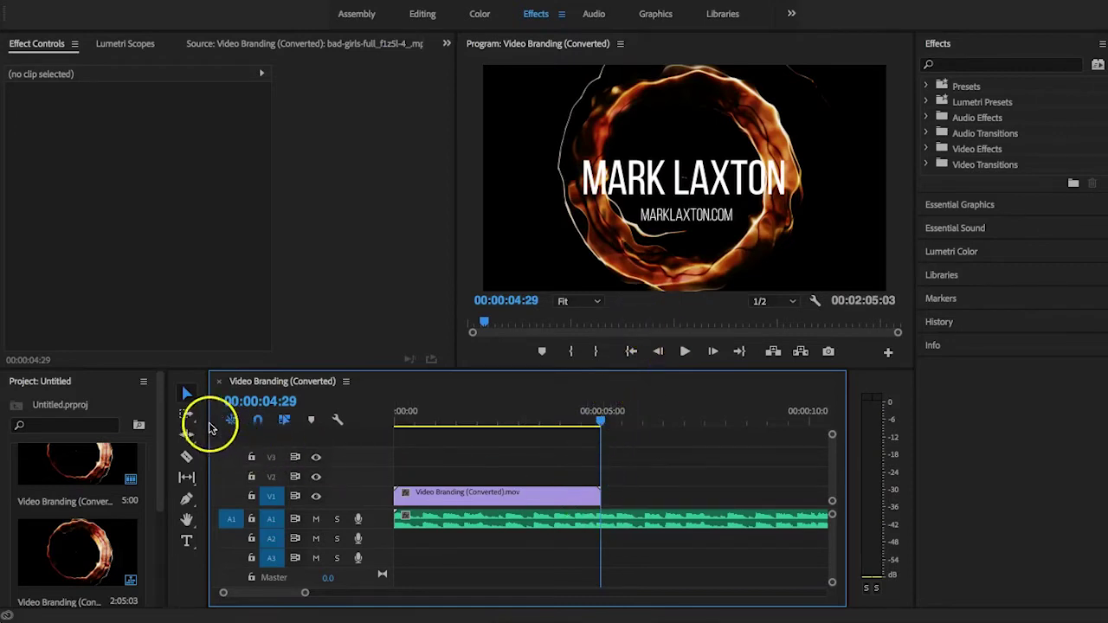
click(186, 456)
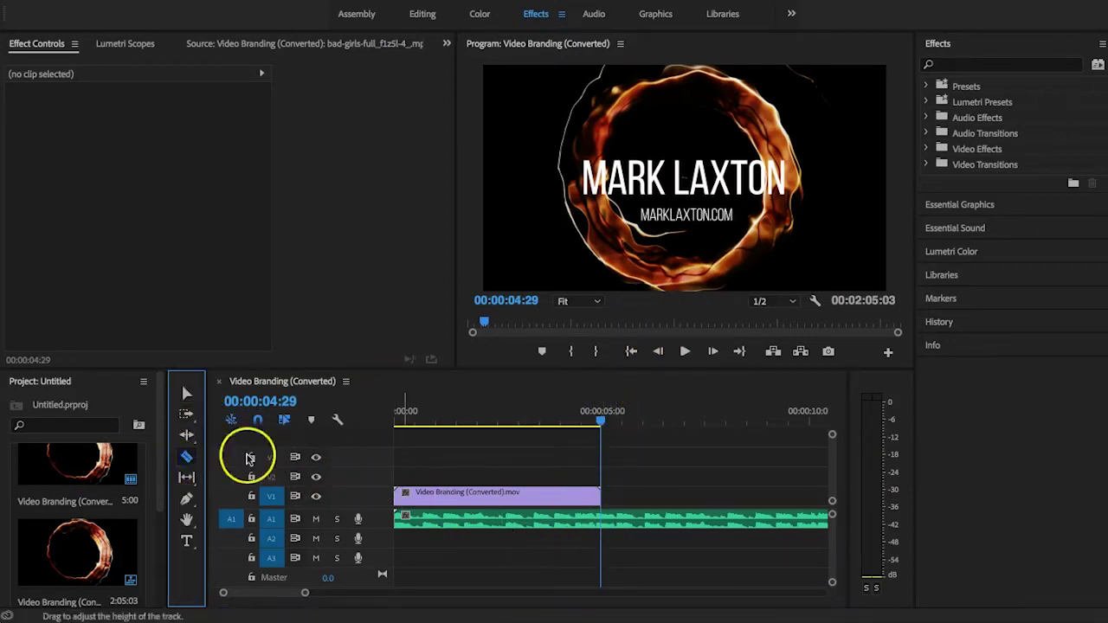
click(605, 519)
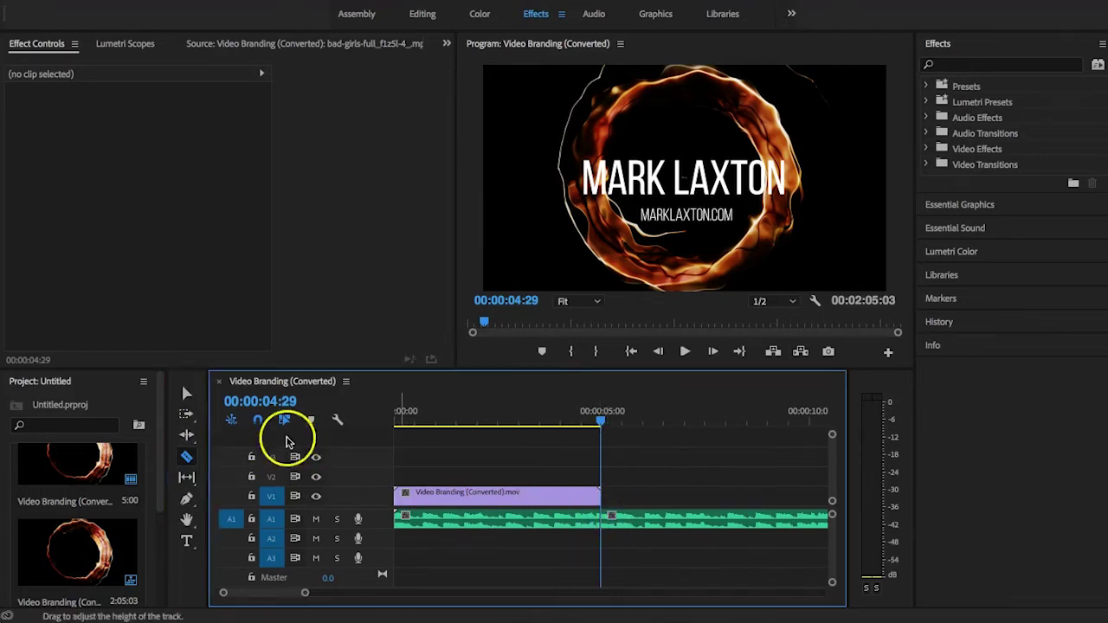
click(186, 392)
click(640, 524)
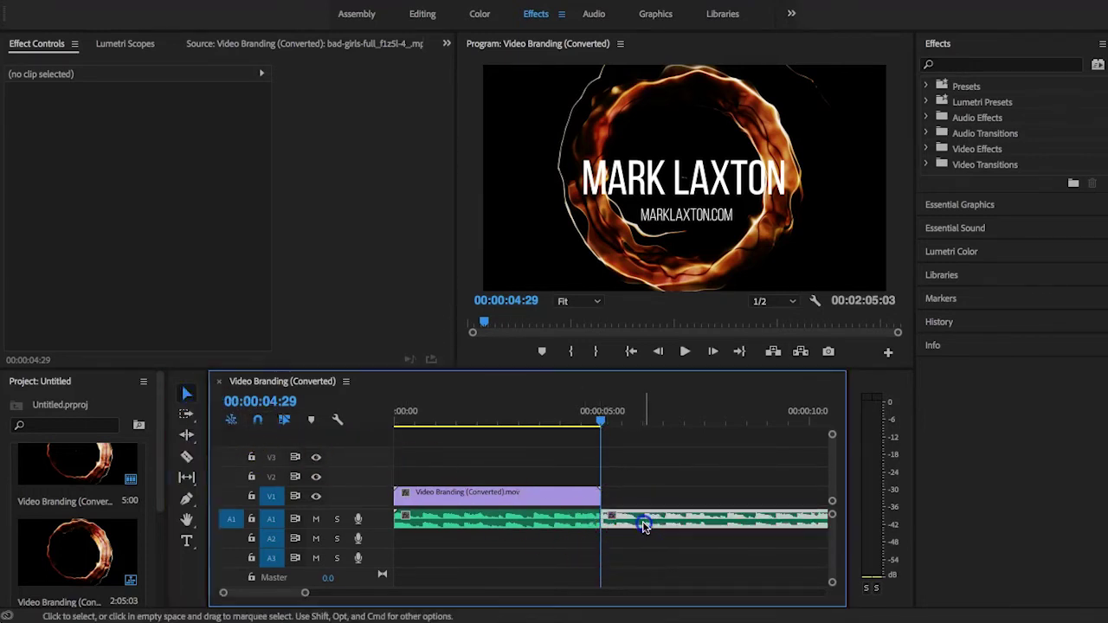
key(Delete)
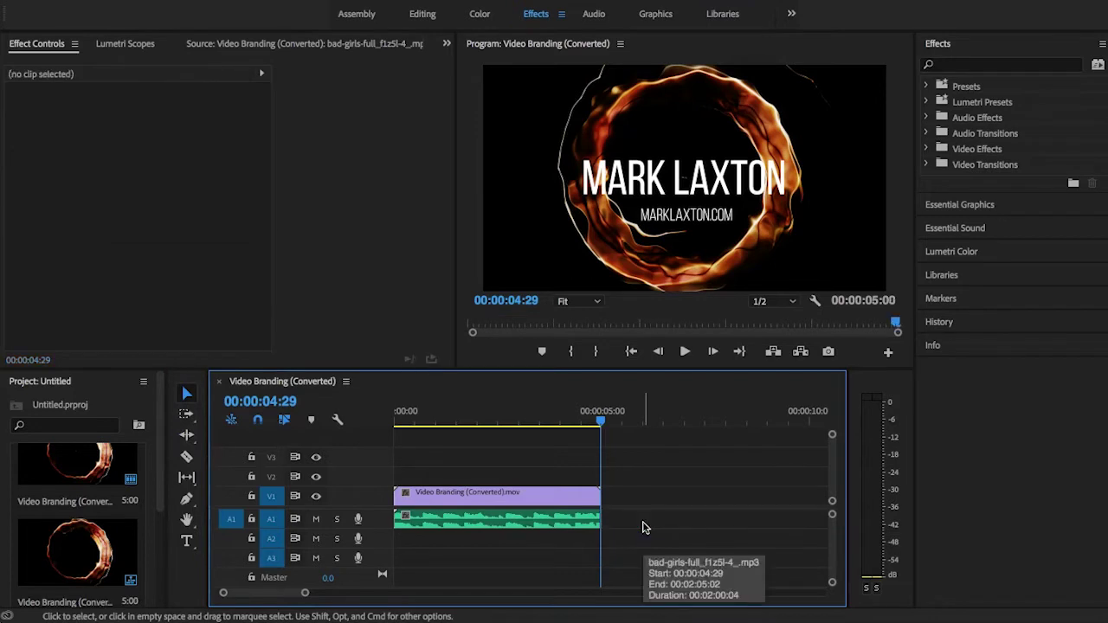
click(651, 528)
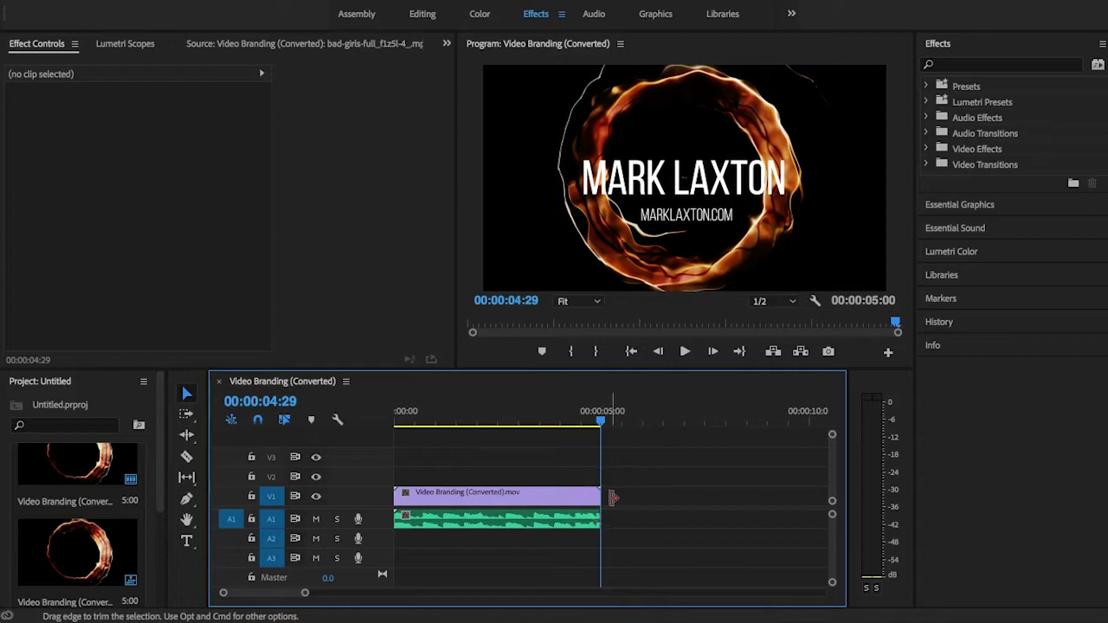
drag(608, 496, 606, 456)
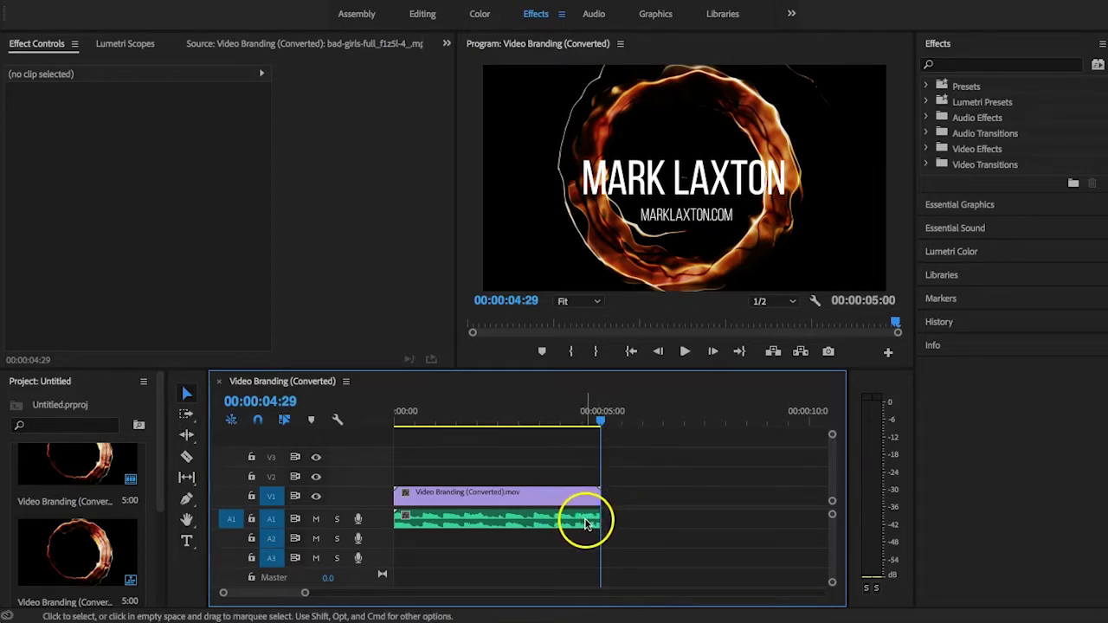
drag(598, 420, 567, 420)
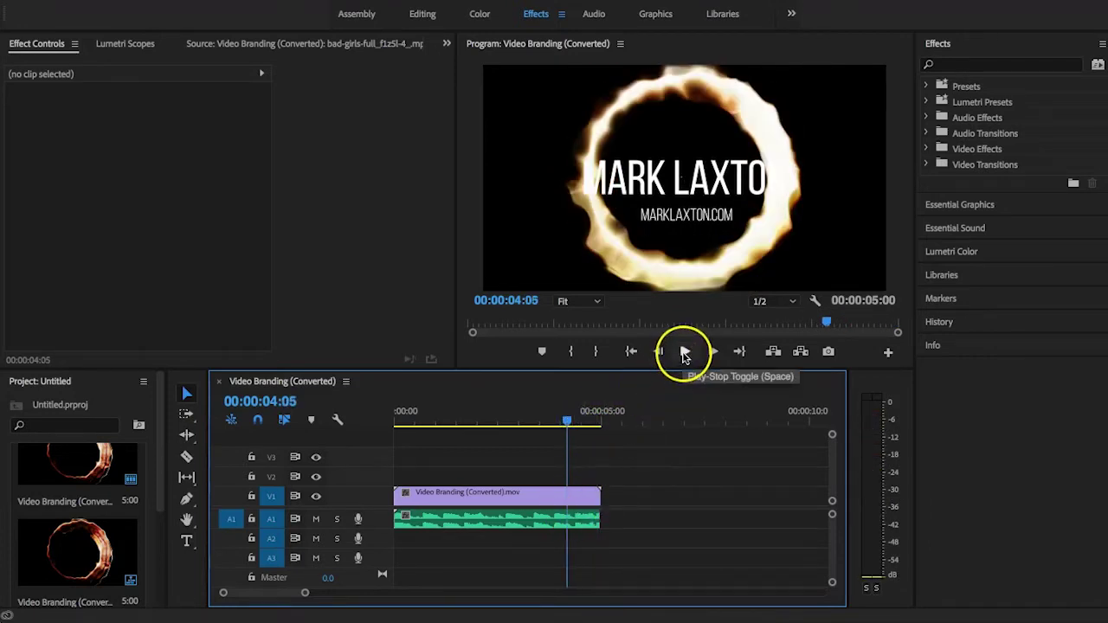
click(684, 353)
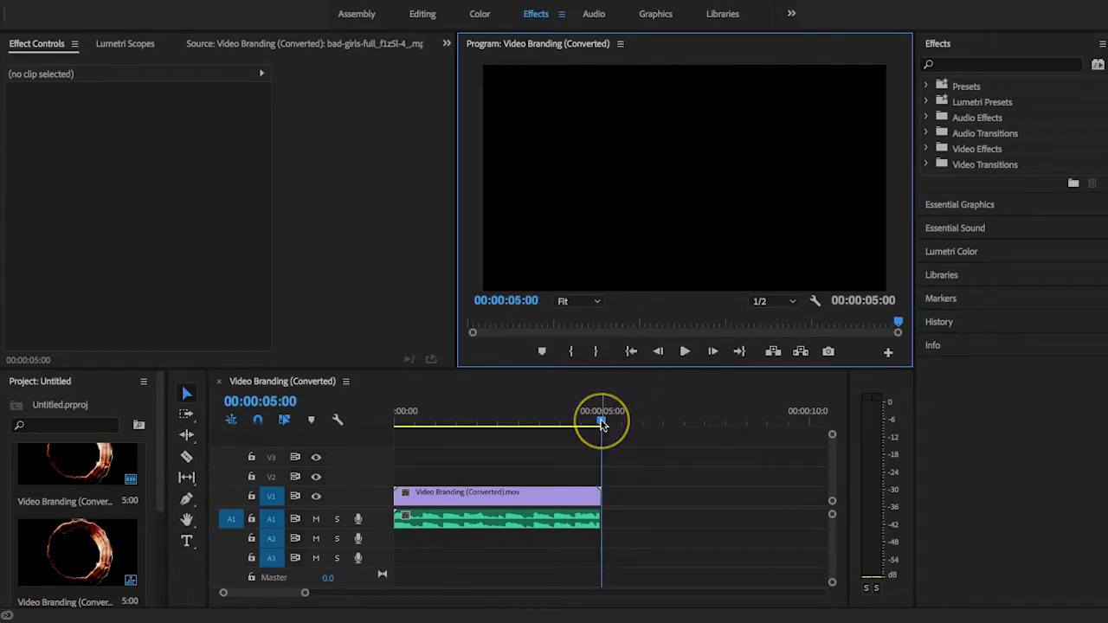
drag(602, 424, 567, 421)
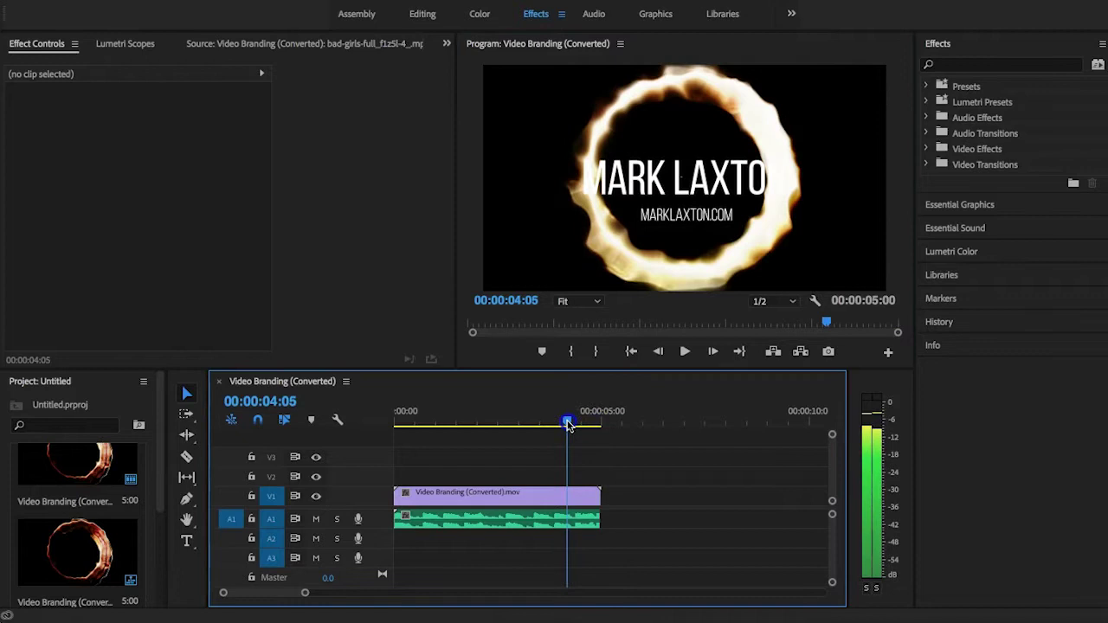
Select the A1 music clip and pick Audio Transitions > Crossfade > Exponential Fade
click(574, 524)
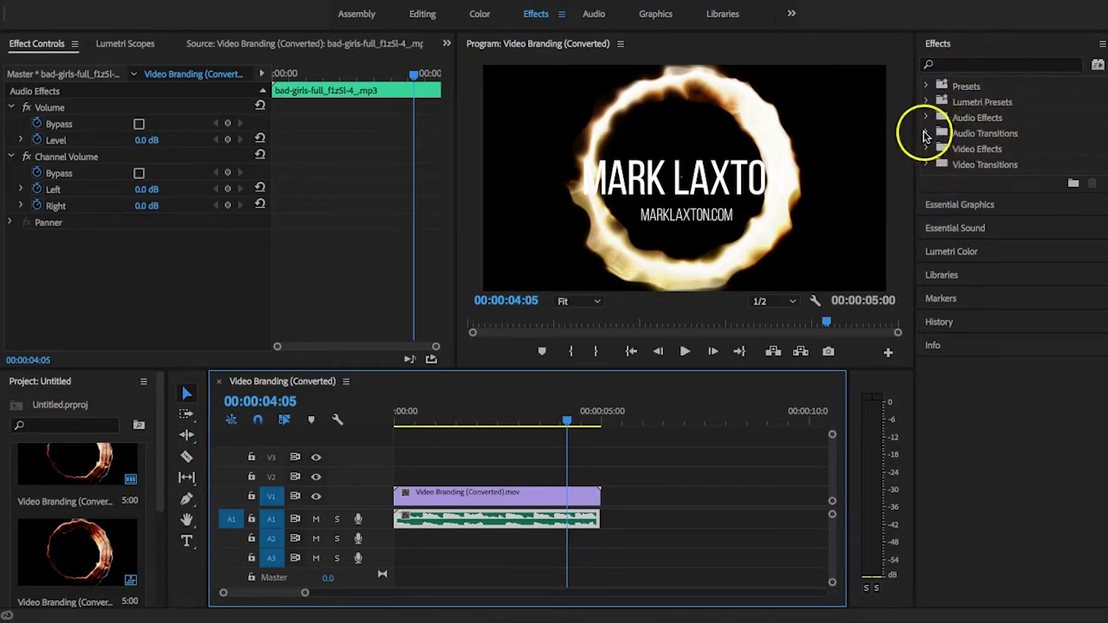
click(926, 135)
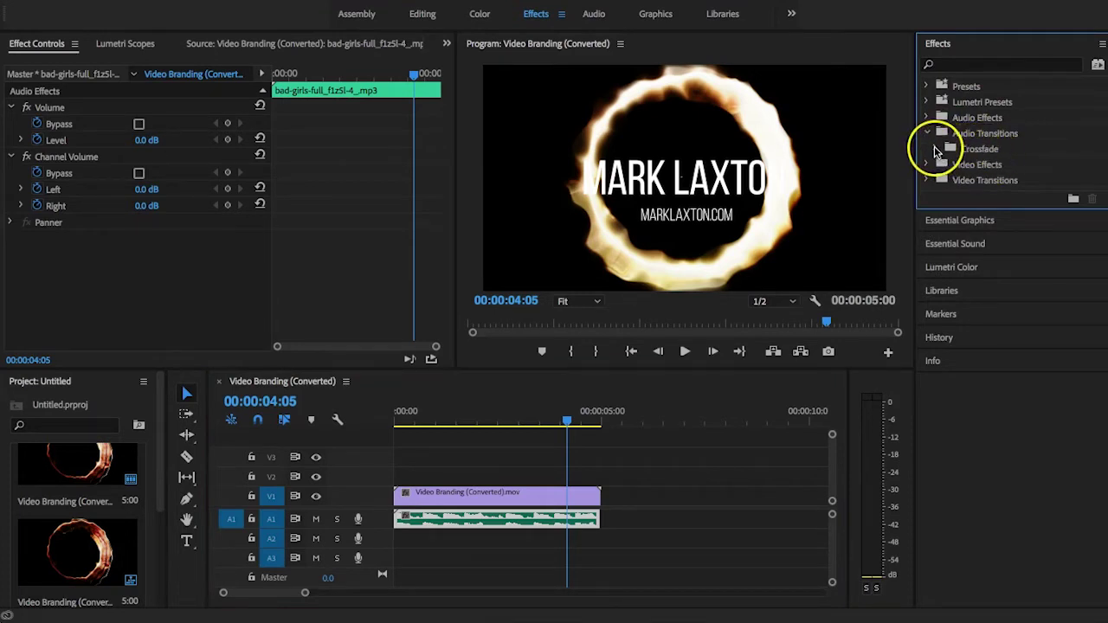
click(935, 151)
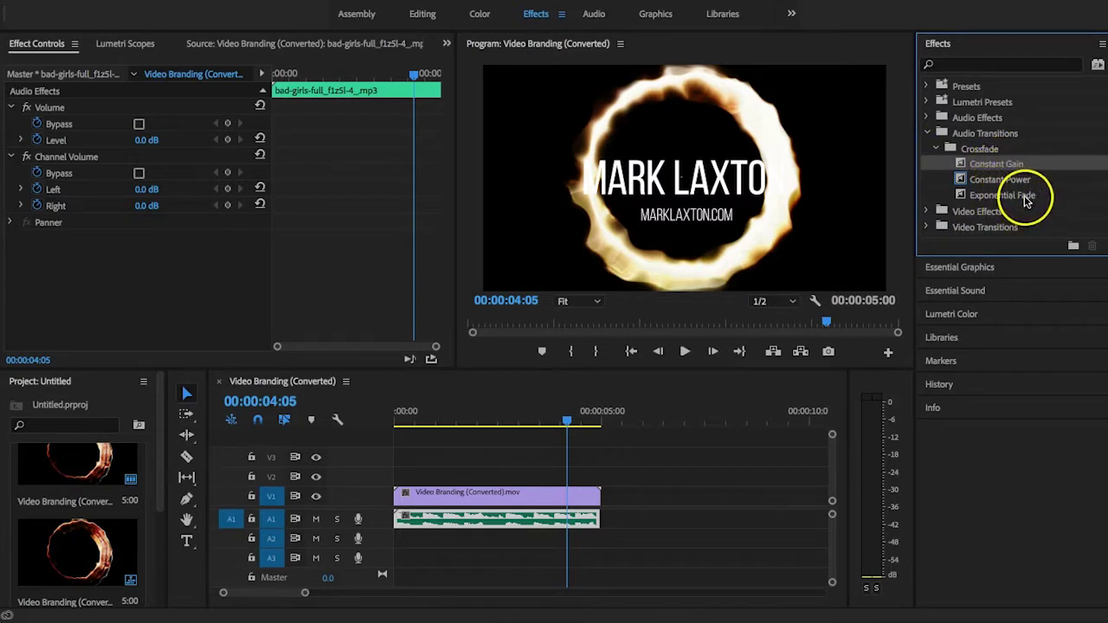
click(1027, 197)
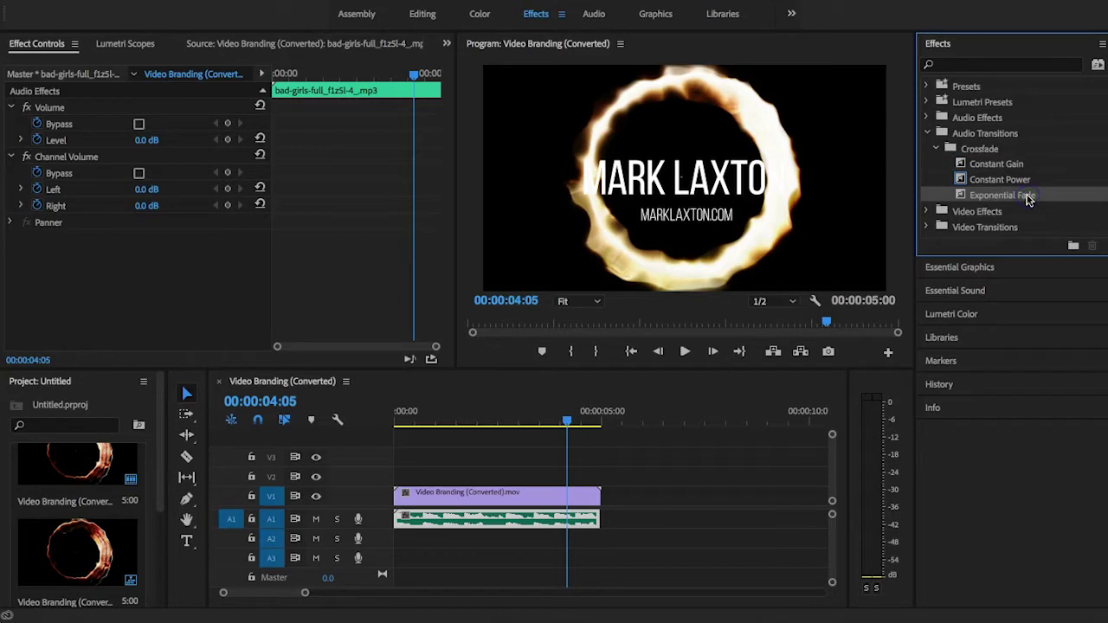
click(1027, 199)
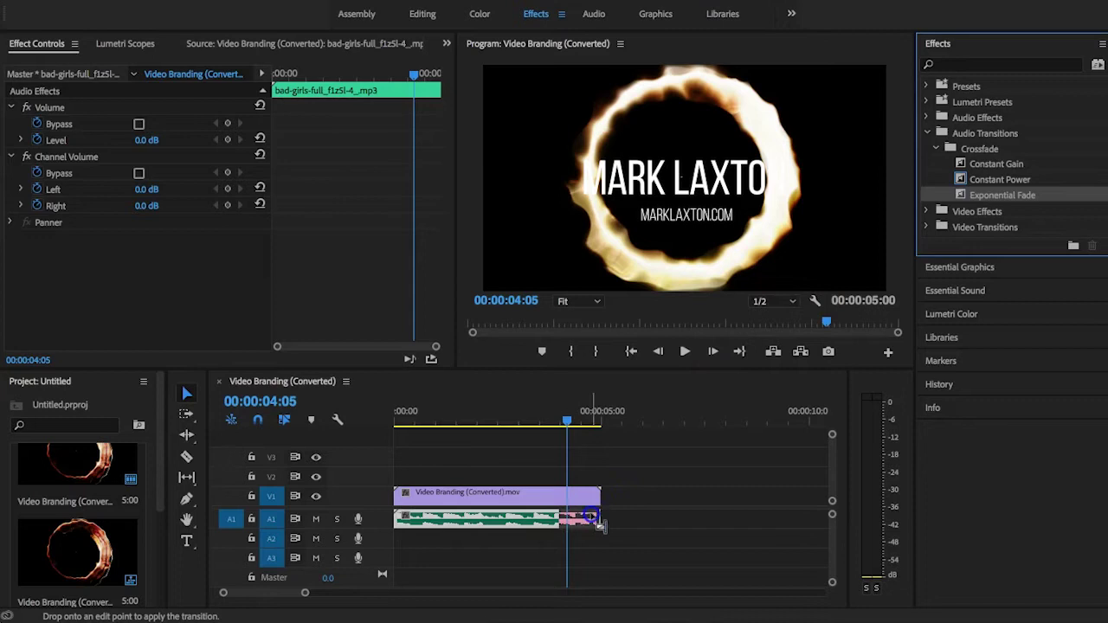
Apply Exponential Fade to the music's end with a 00:00:01:03 duration
drag(597, 521, 593, 519)
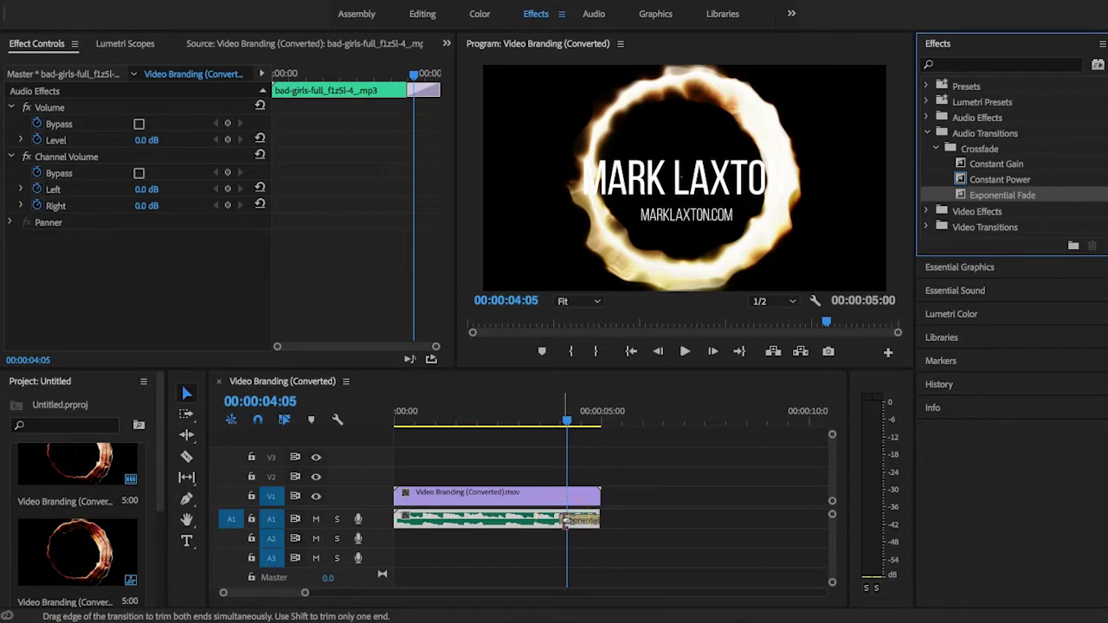
click(562, 520)
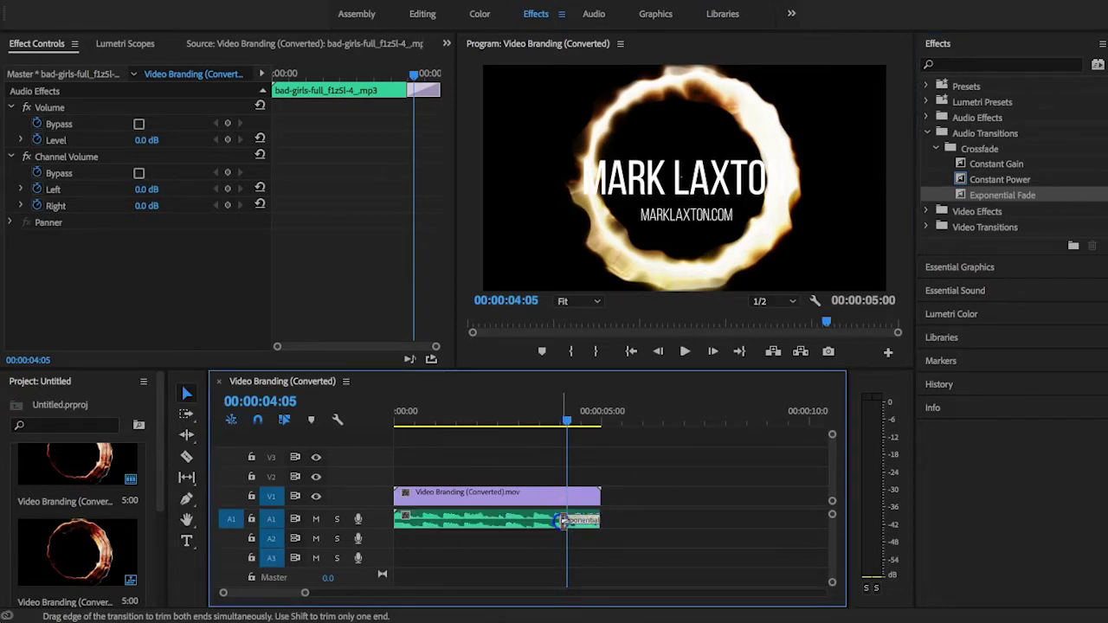
drag(562, 521, 543, 519)
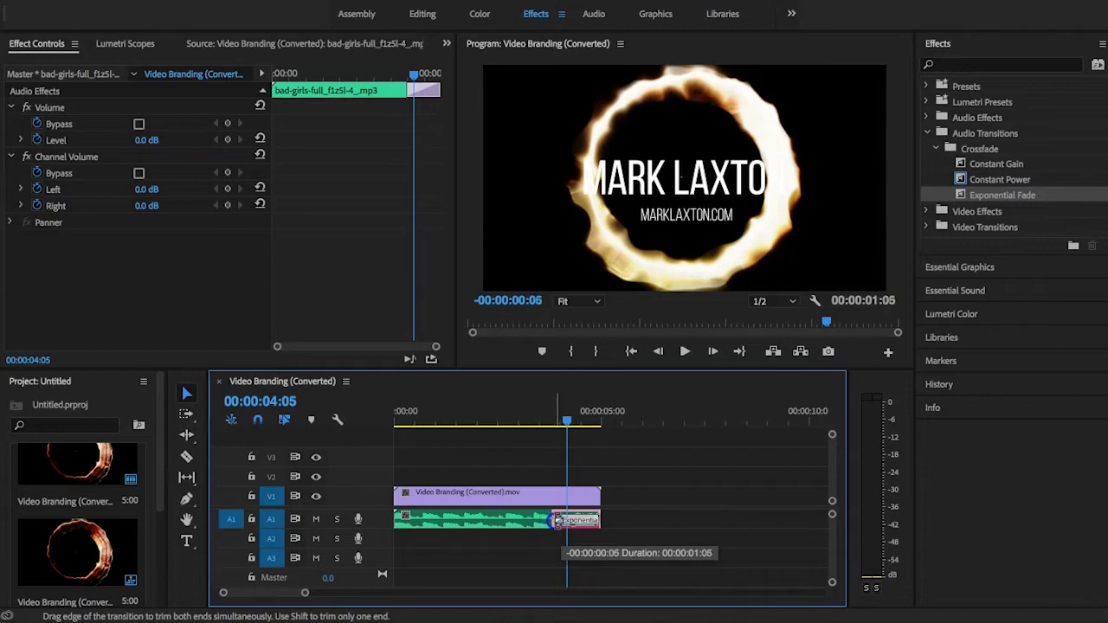
drag(558, 519, 558, 519)
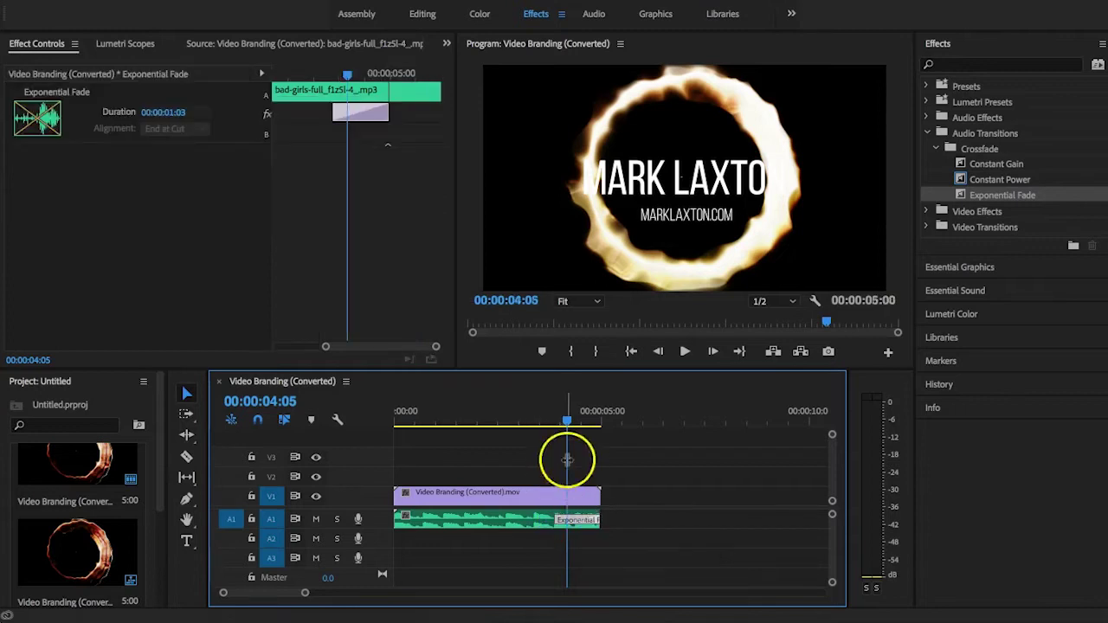
double_click(579, 521)
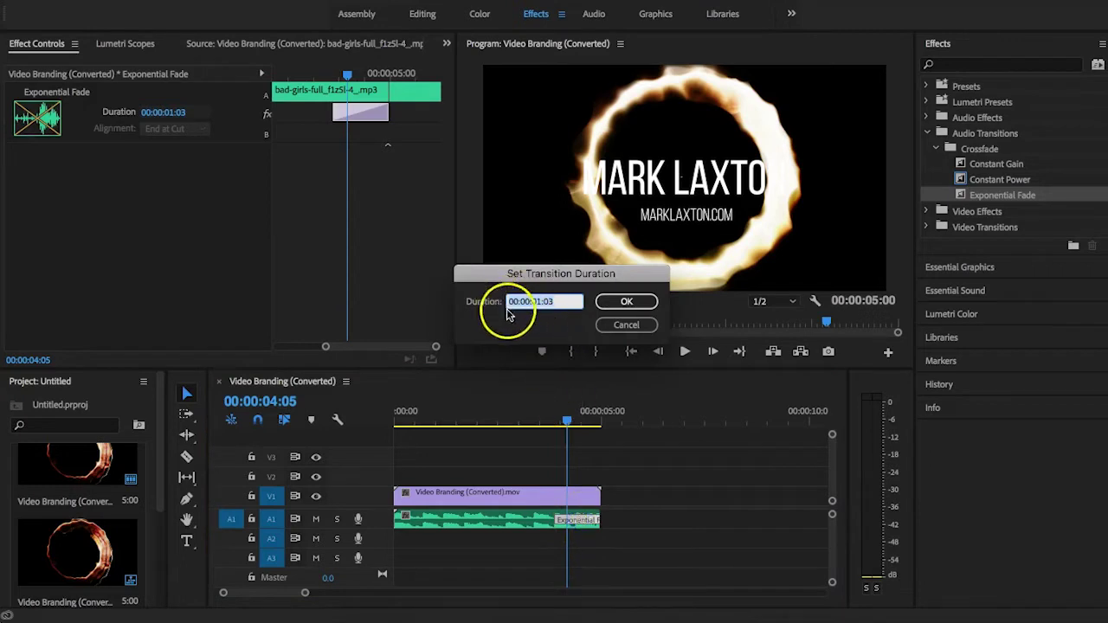
click(620, 322)
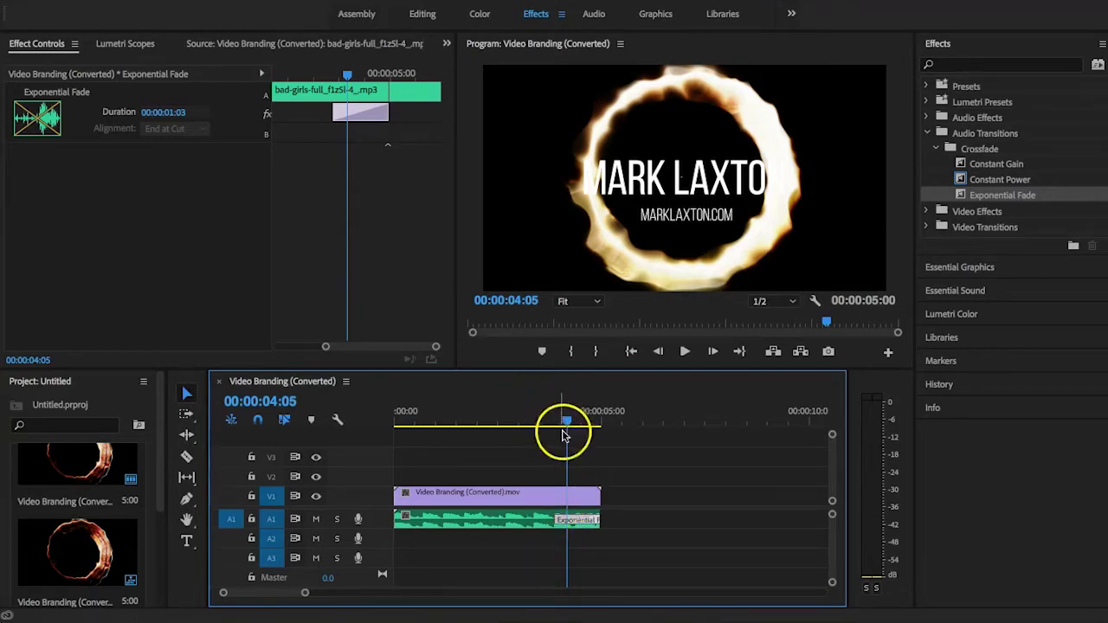
drag(566, 422, 539, 425)
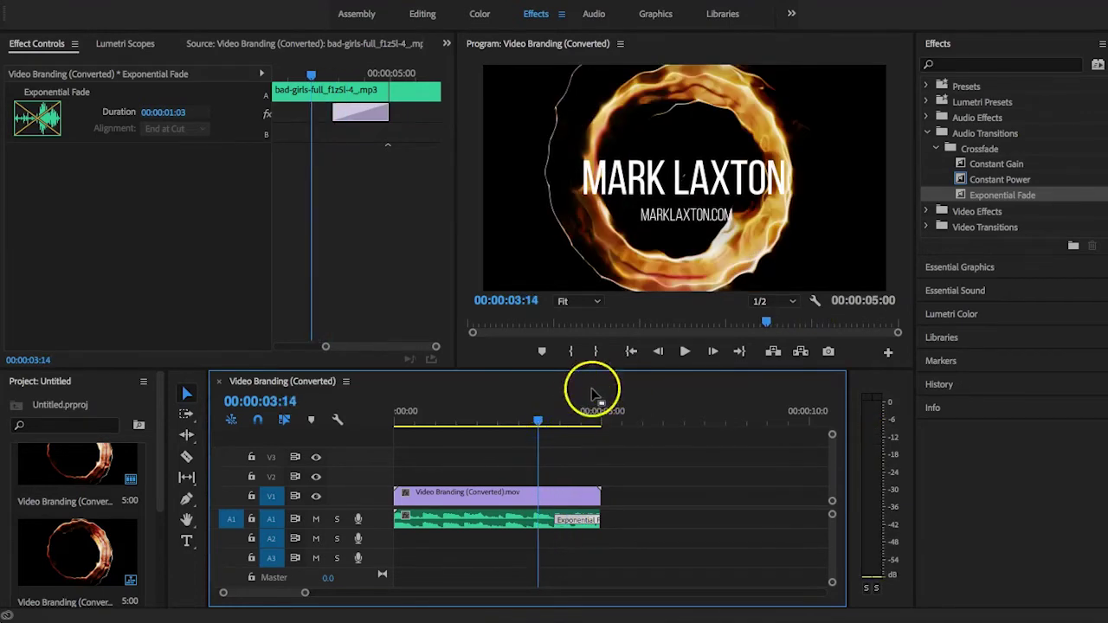
click(685, 354)
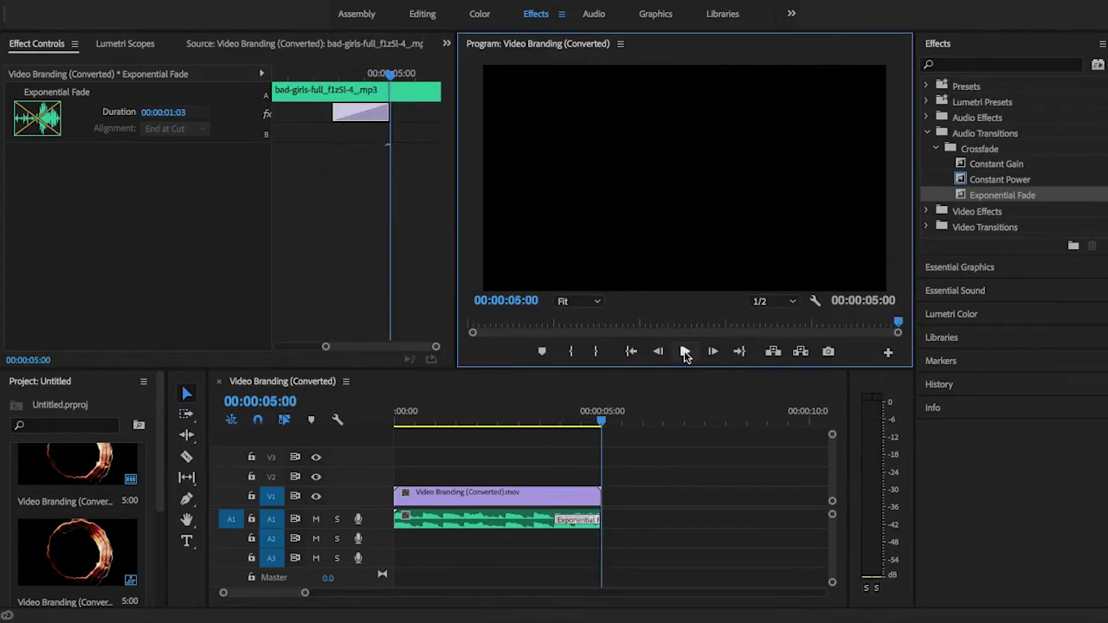
drag(600, 422, 383, 427)
click(443, 493)
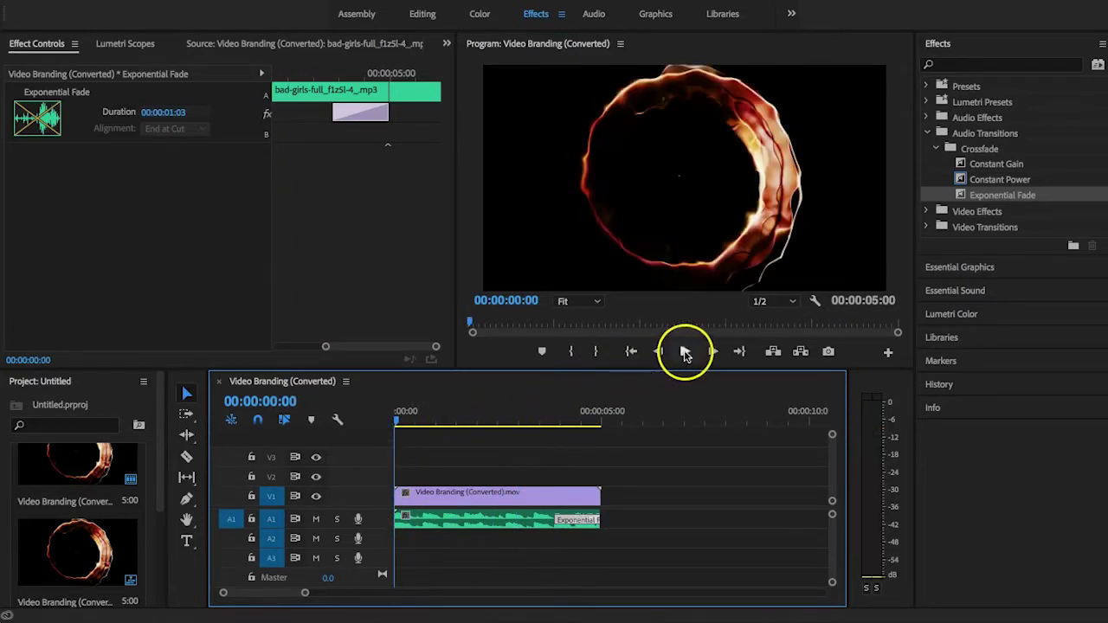
click(684, 352)
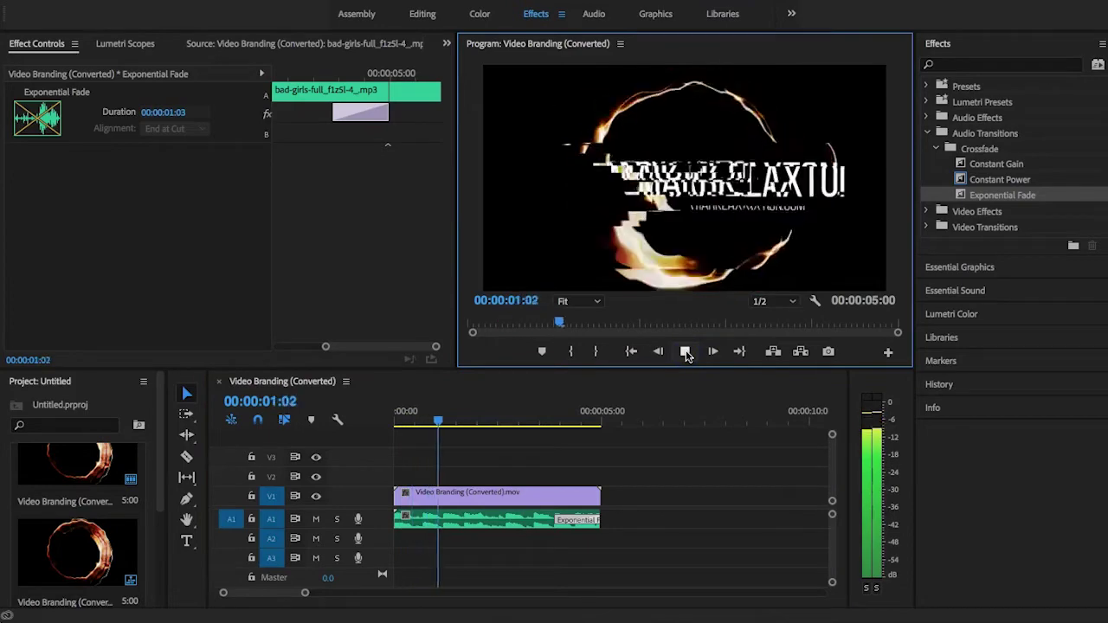
Place a Constant Gain fade-in at the music's start and rewind to 00:00:00:00
click(684, 351)
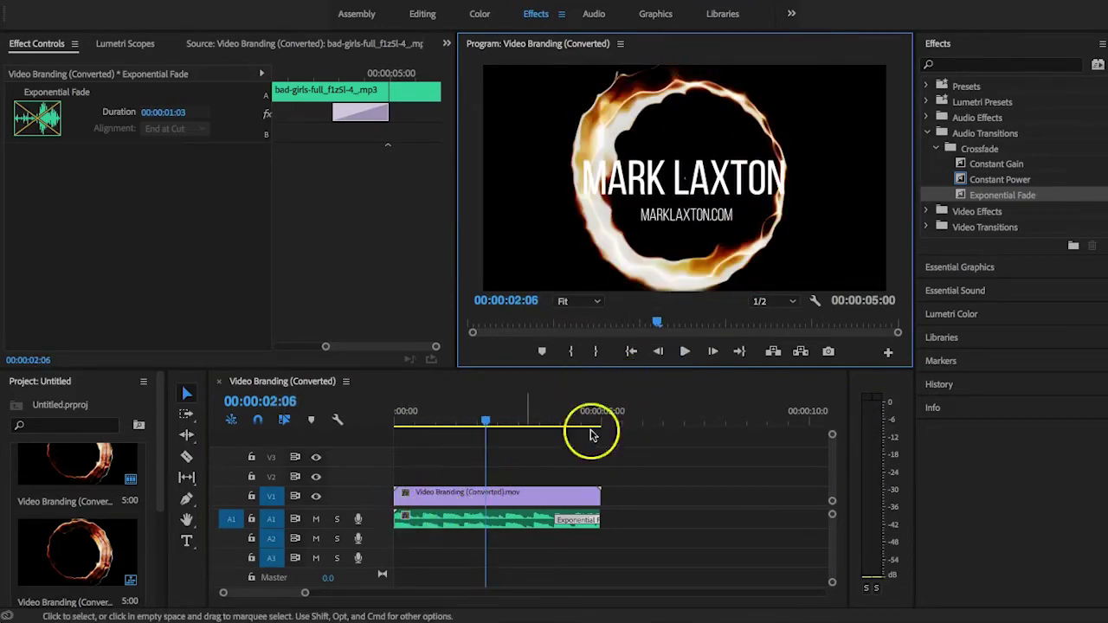
click(1004, 168)
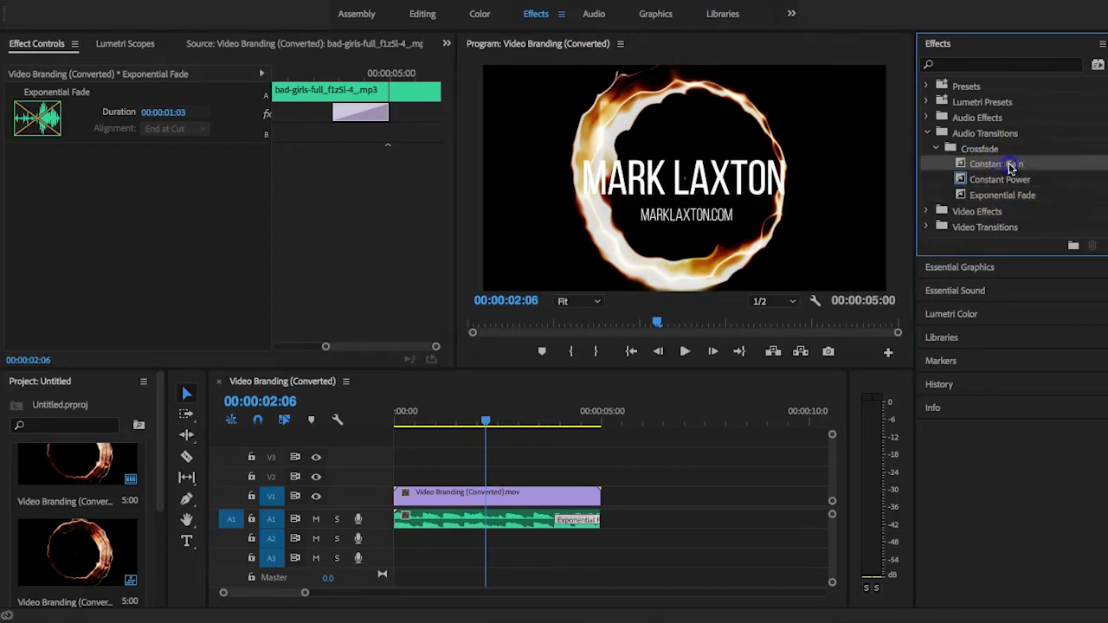
drag(623, 392, 405, 521)
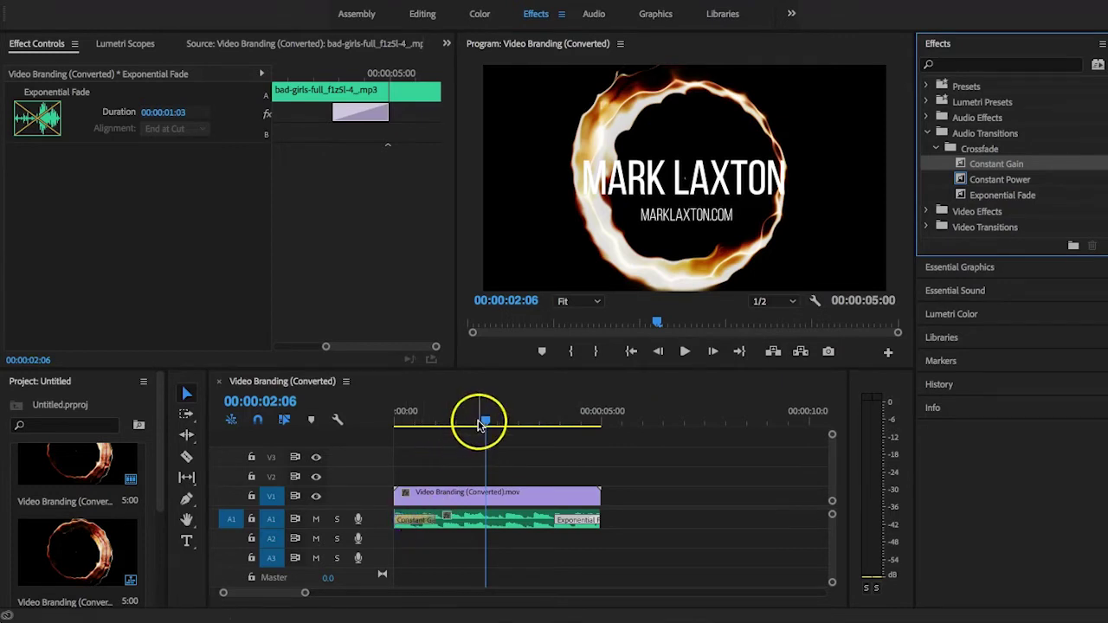
drag(485, 420, 480, 420)
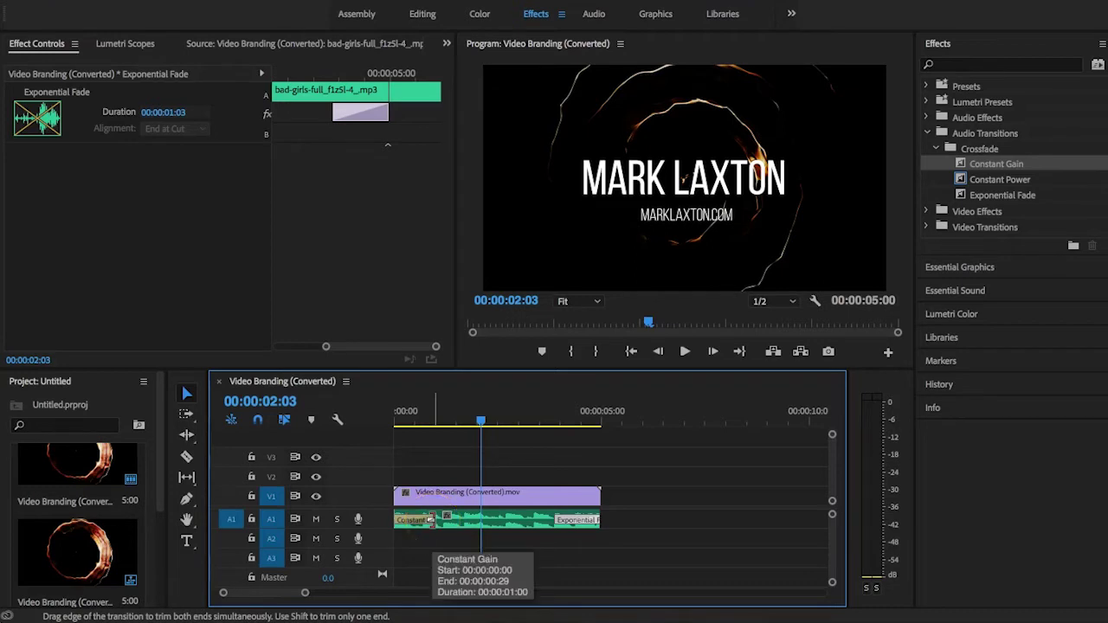
click(481, 422)
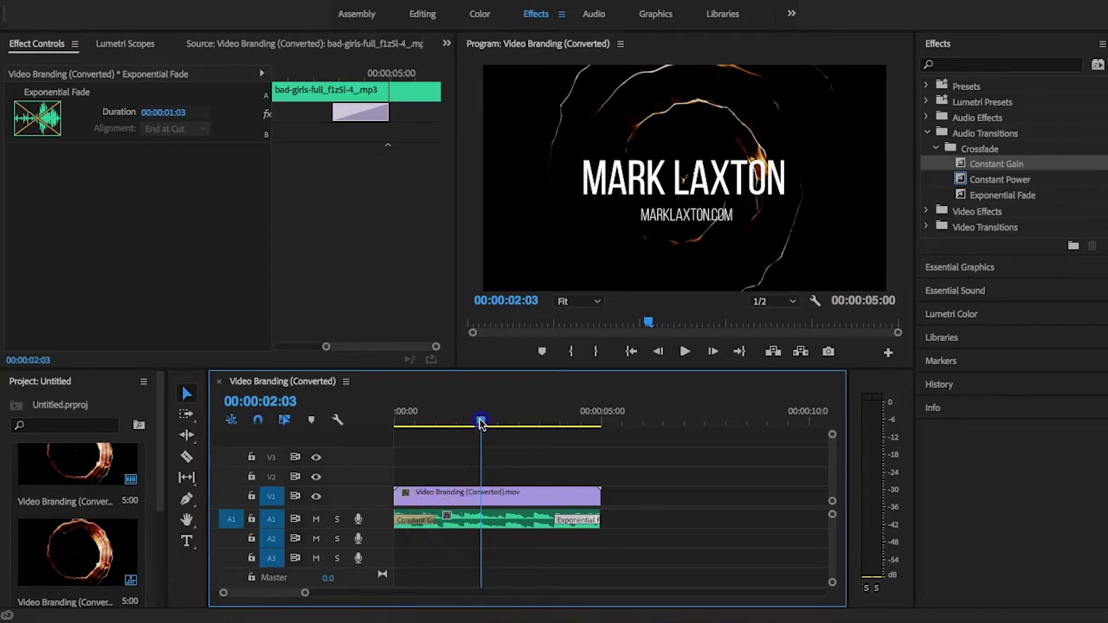
drag(481, 423, 395, 422)
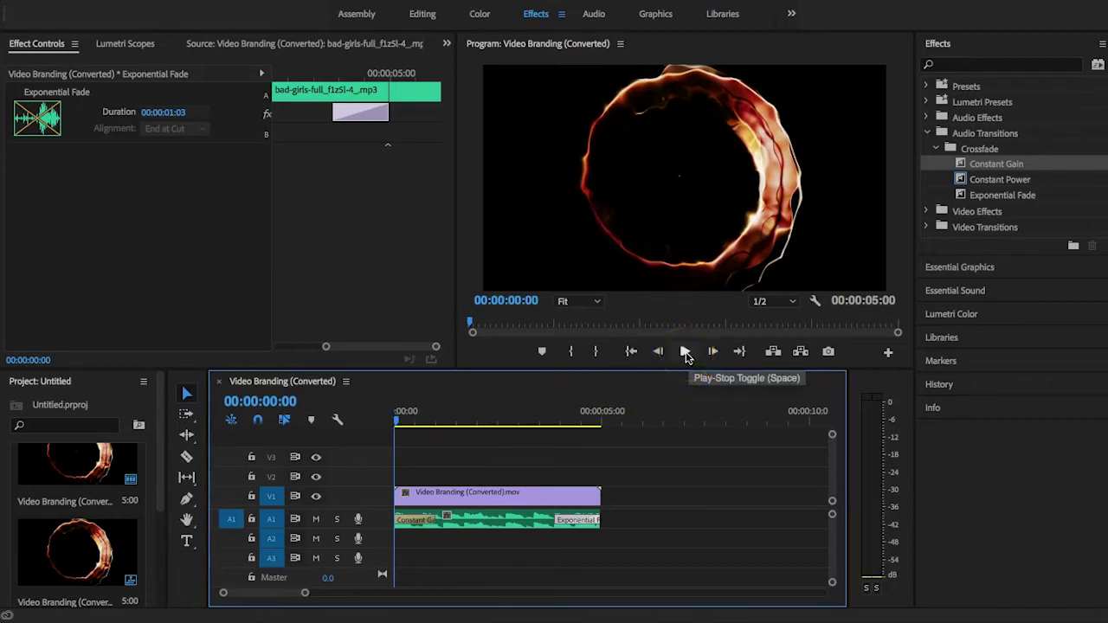
click(685, 351)
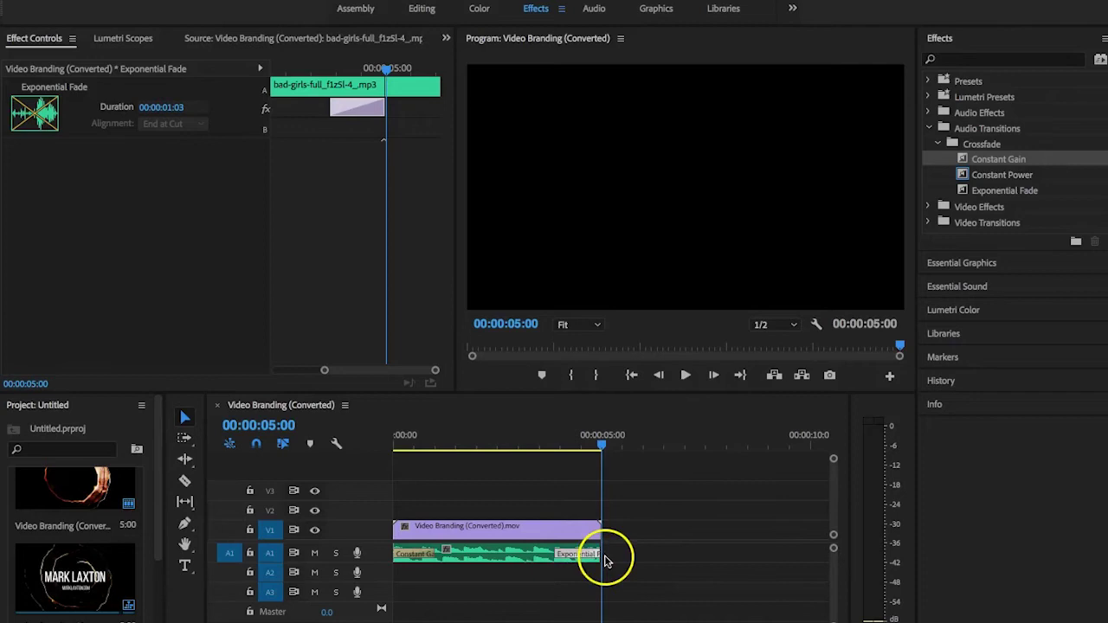
Open File > Export > Media for the sequence with H.264 format
click(503, 486)
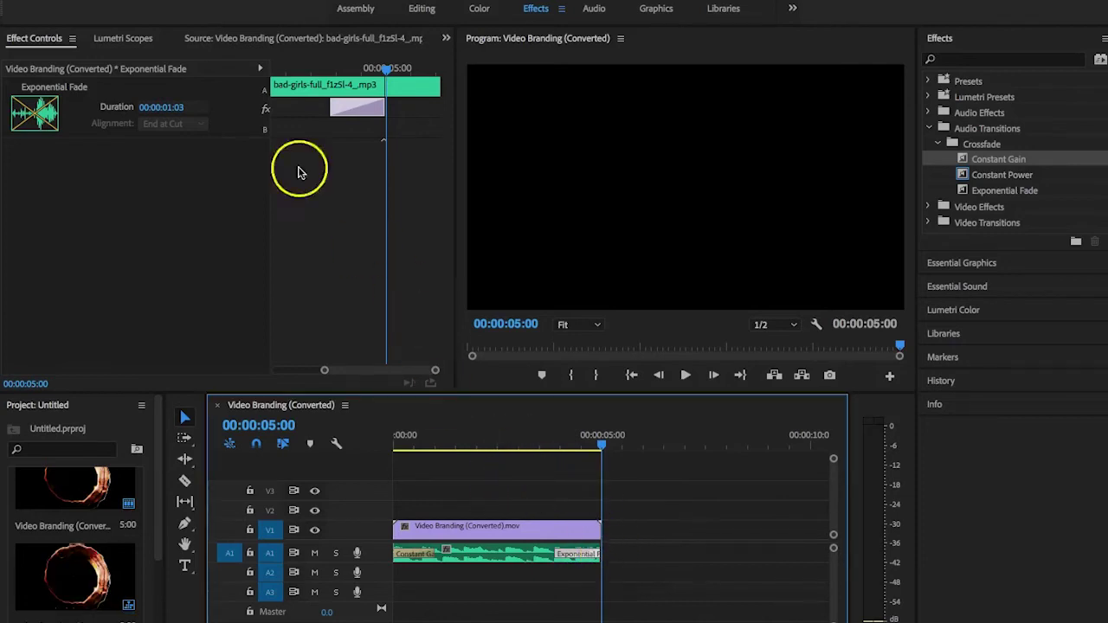
click(153, 1)
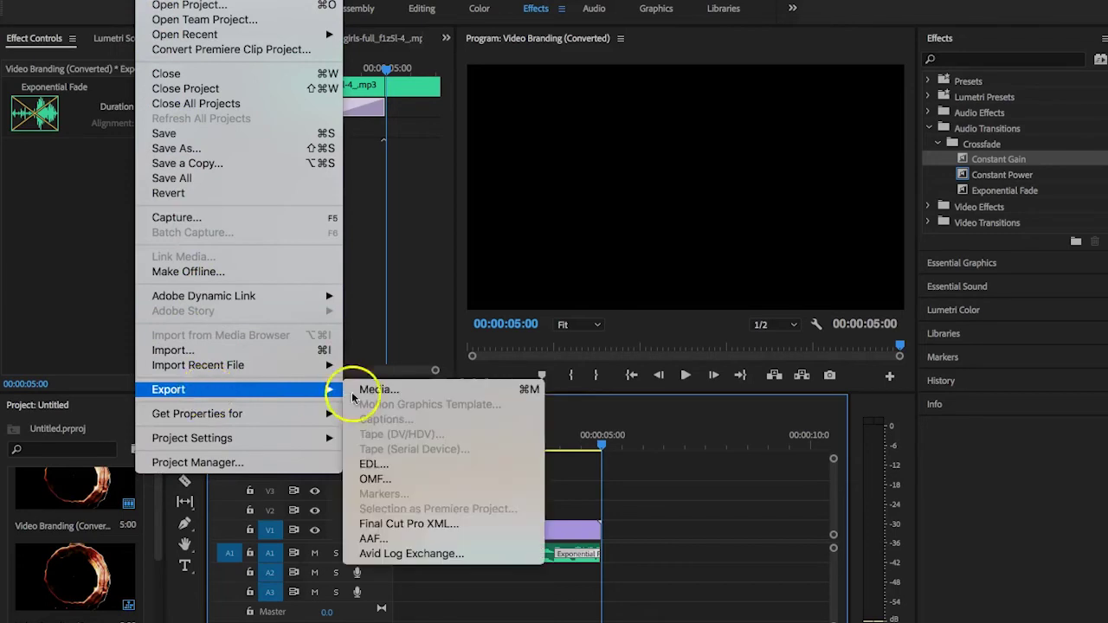
click(329, 415)
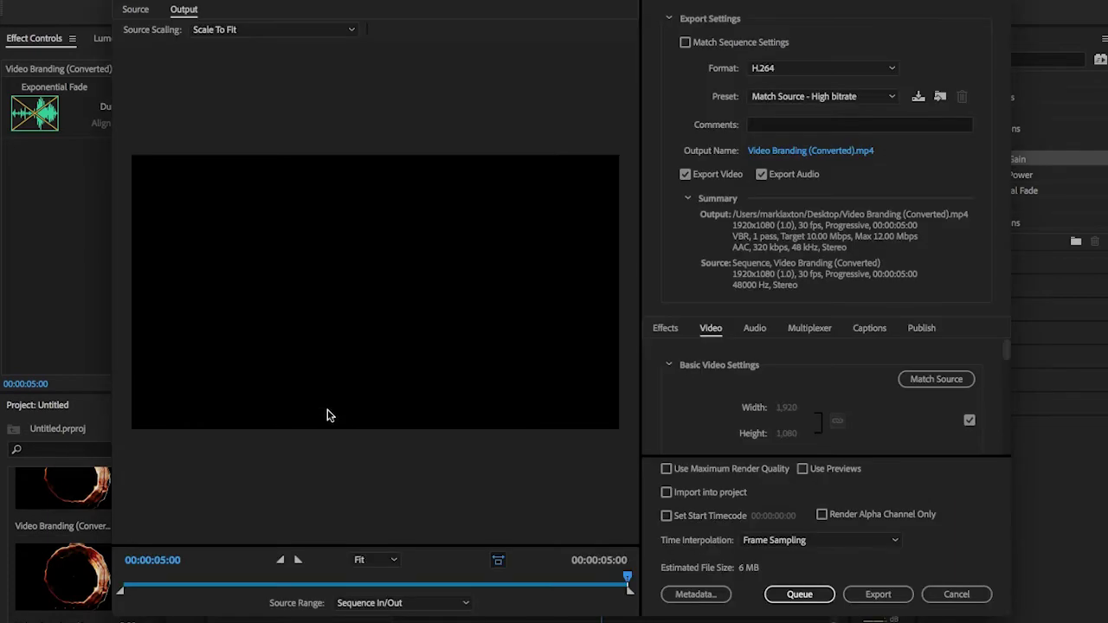
click(343, 413)
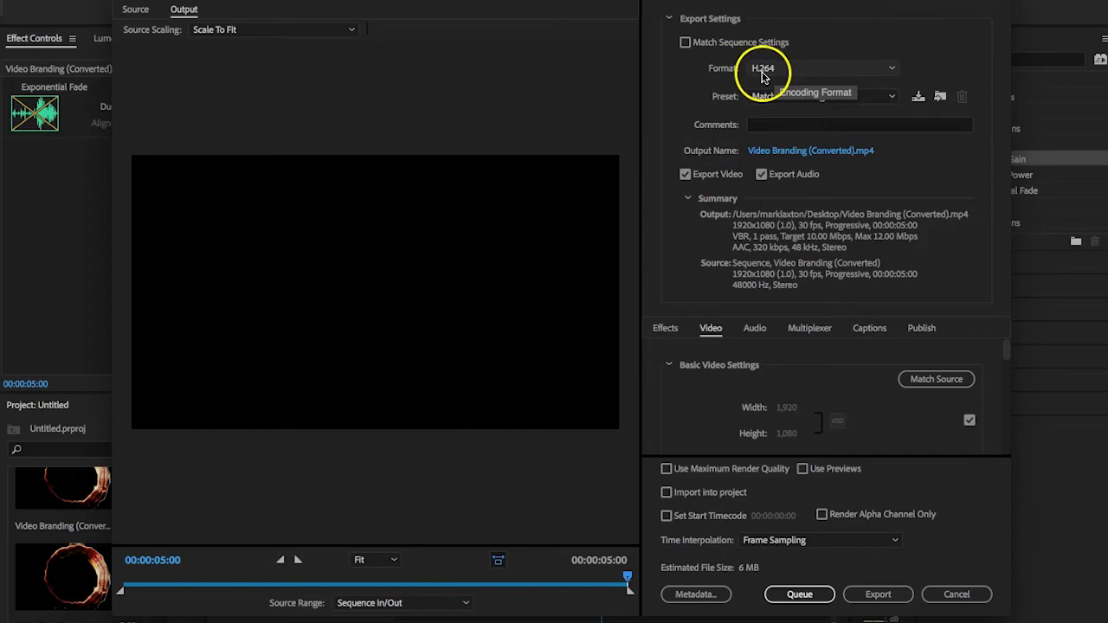
Keep the output as Video Branding (Converted).mp4 on the Desktop and start the export
click(806, 152)
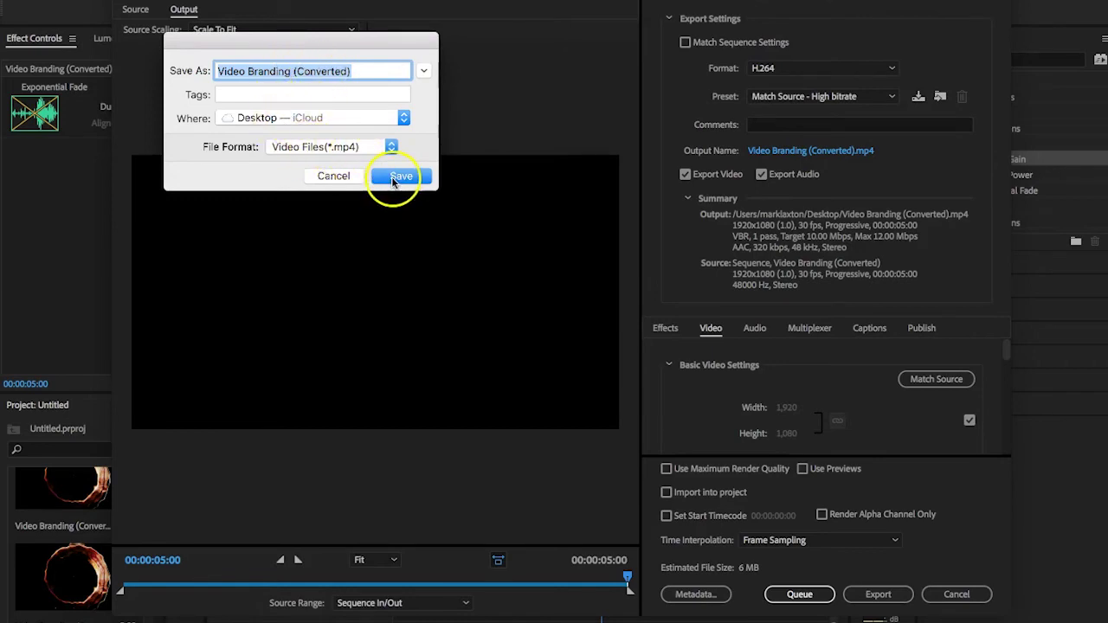
click(334, 176)
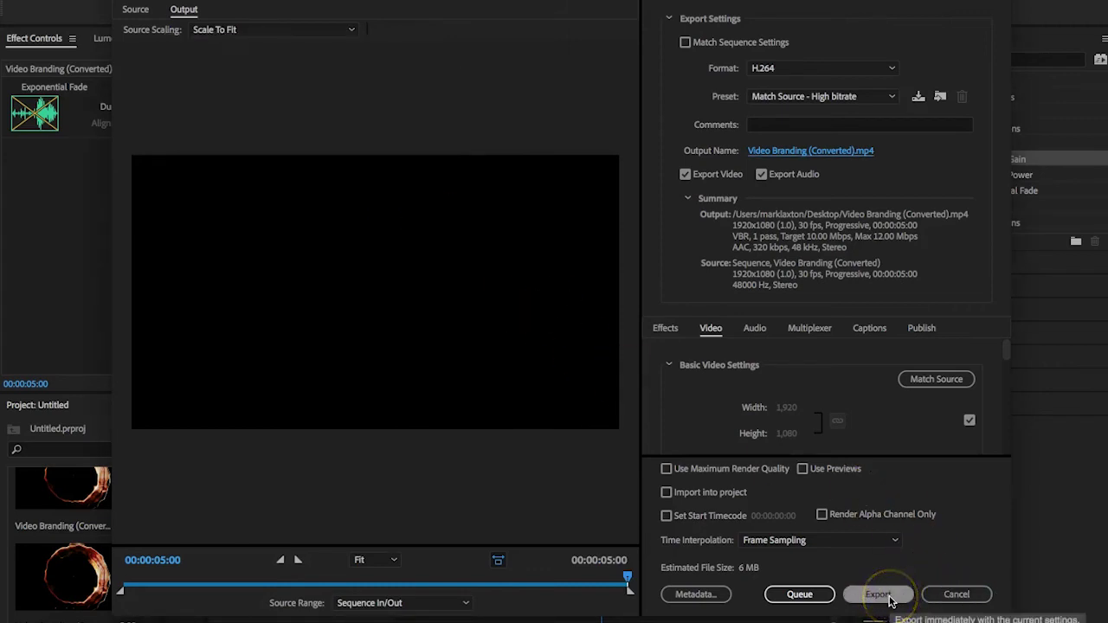
click(798, 595)
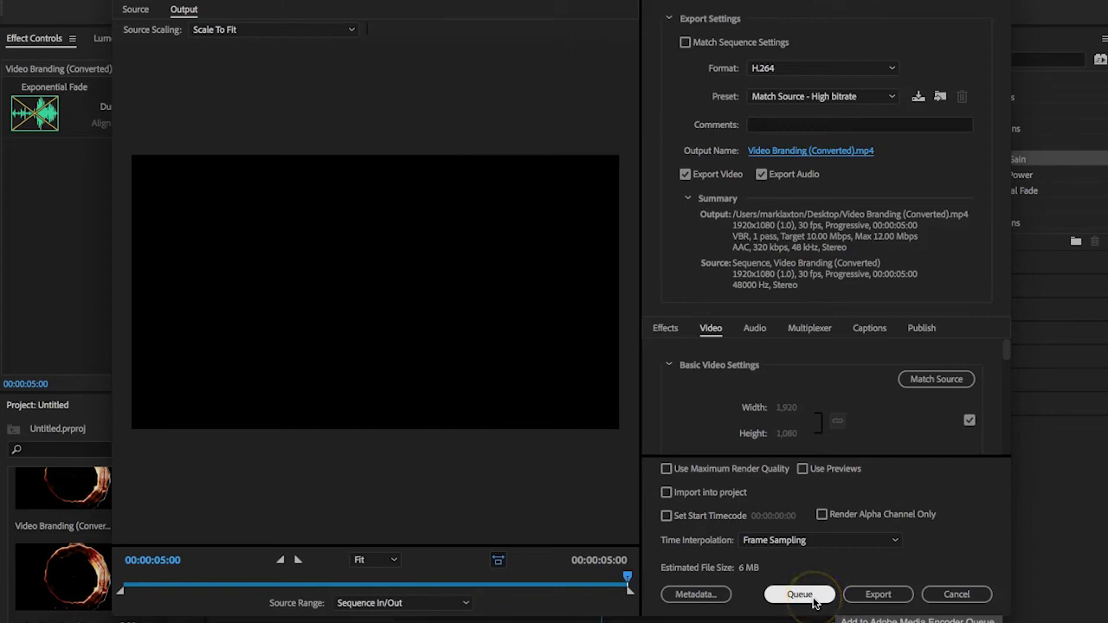
click(876, 597)
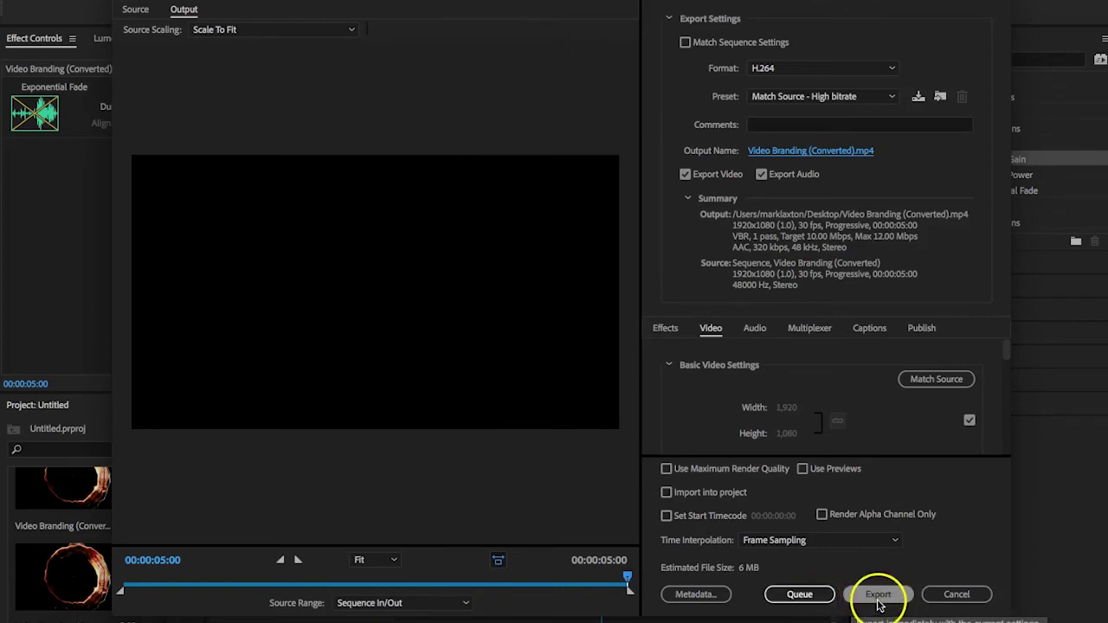